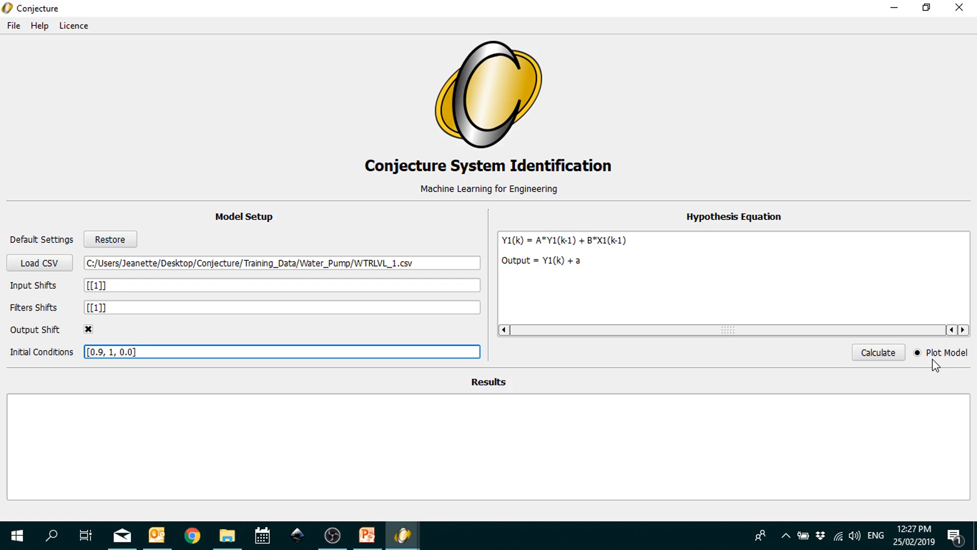
# Step: Fit the water-pump model and plot process data, model data and Input 1 in Figure 1
pyautogui.click(897, 357)
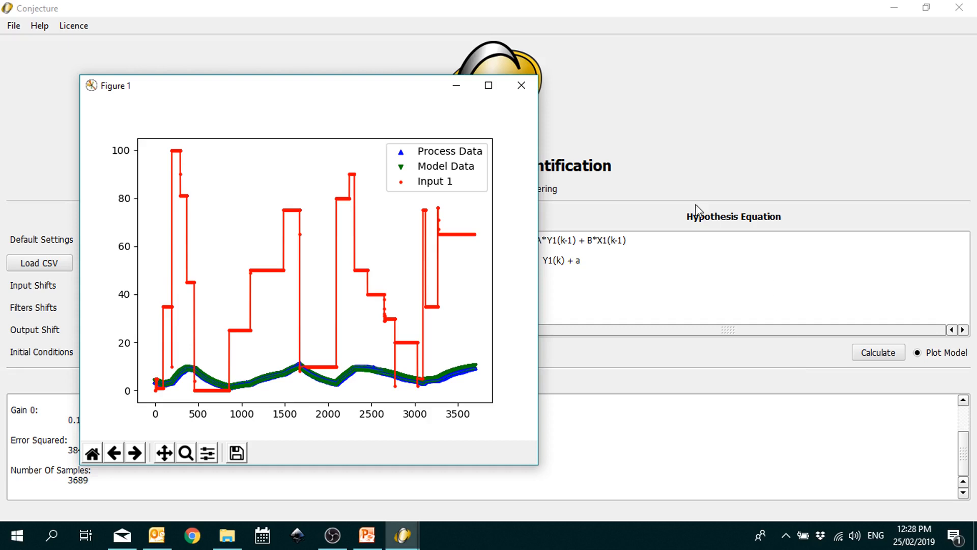
# Step: Maximize the Figure 1 plot window and turn on zoom-to-rectangle mode
pyautogui.click(489, 86)
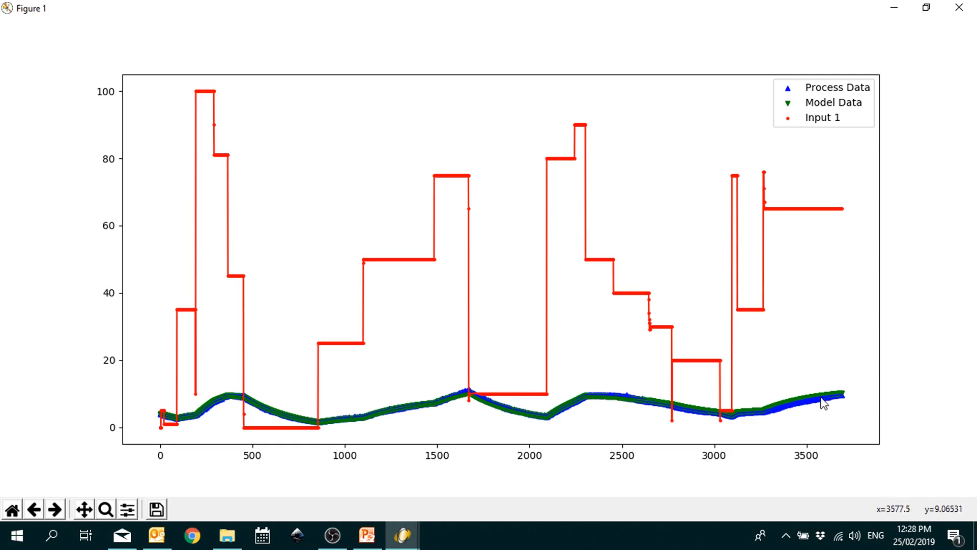
pyautogui.press('o')
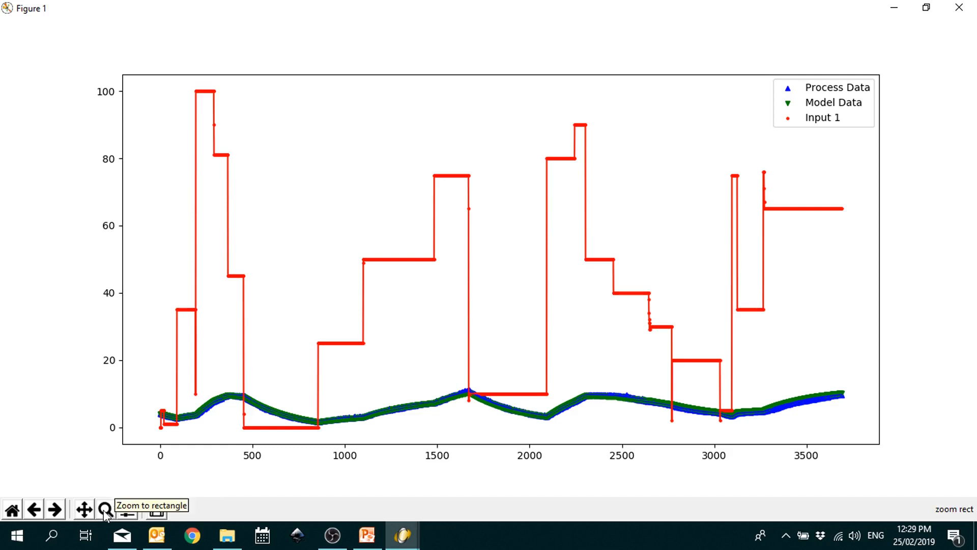
# Step: Zoom into the low process and model curves, then into the 2500–3700 sample stretch
pyautogui.moveTo(151, 376); pyautogui.dragTo(854, 428)
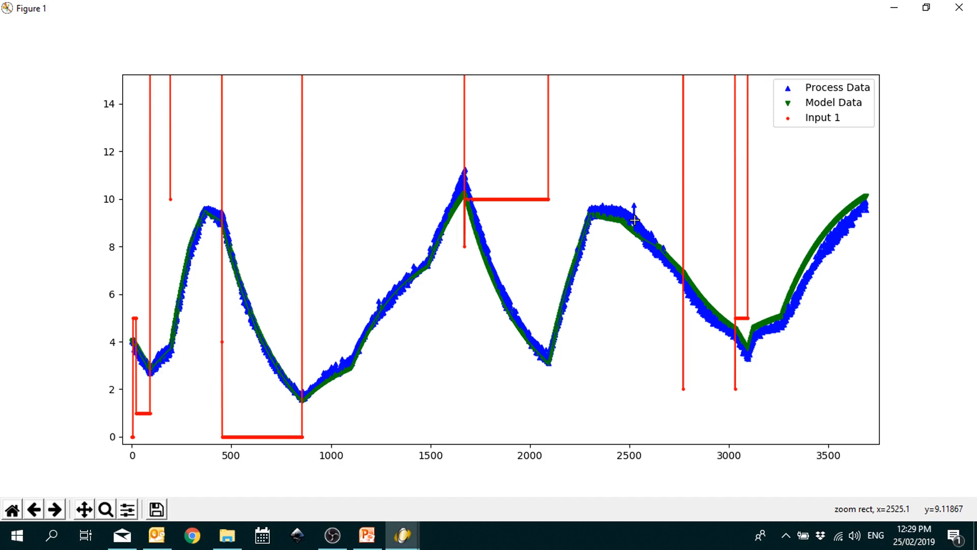
pyautogui.moveTo(625, 167); pyautogui.dragTo(871, 384)
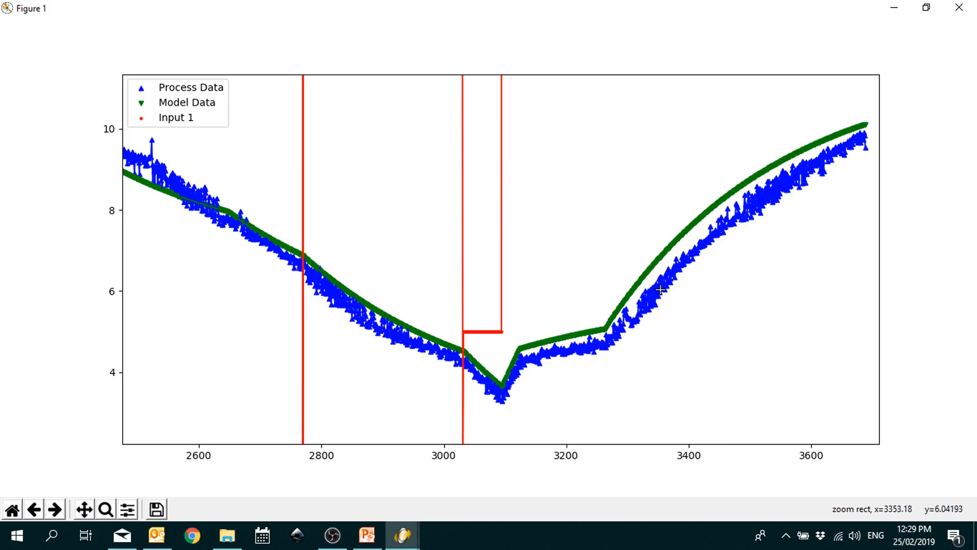
# Step: Step back to the full unzoomed plot, then forward again to the 2500–3700 close-up
pyautogui.click(34, 509)
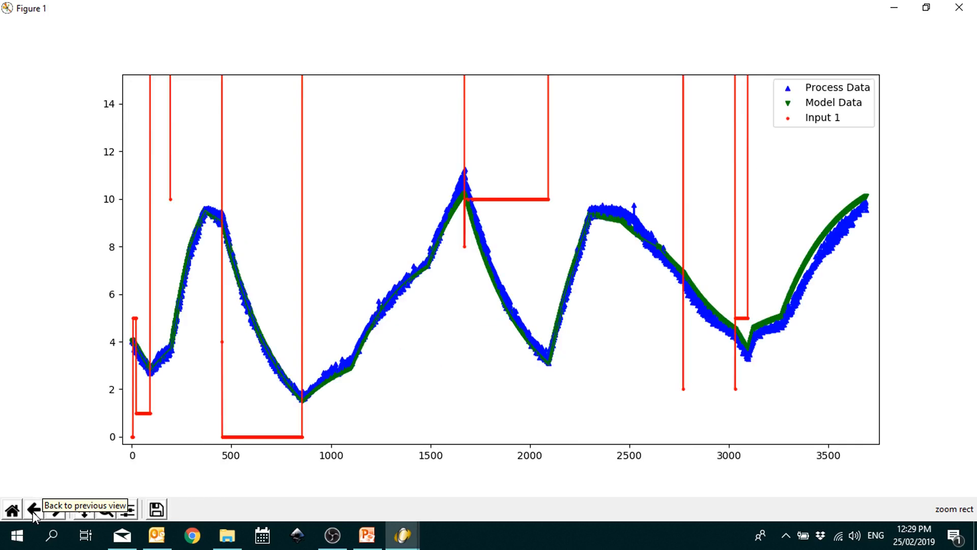
pyautogui.click(34, 509)
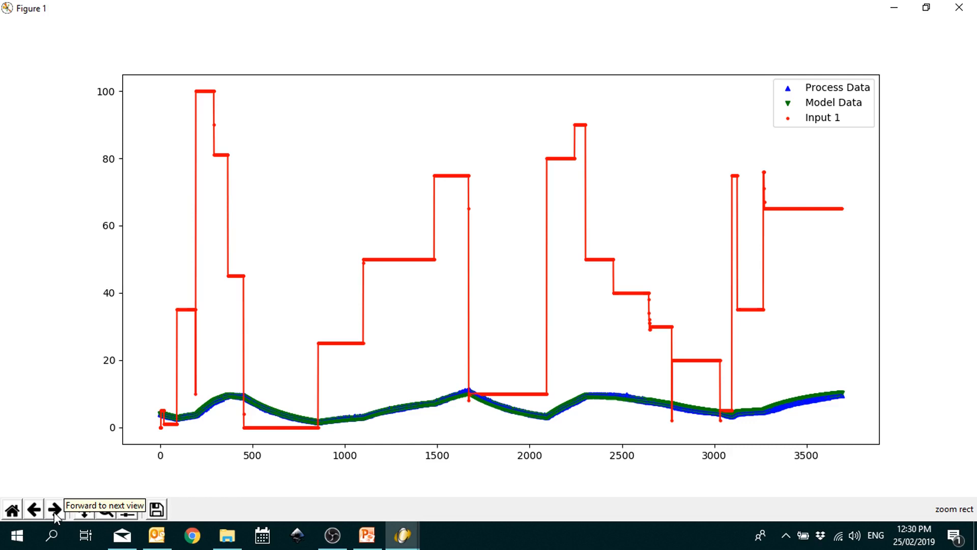
pyautogui.click(54, 509)
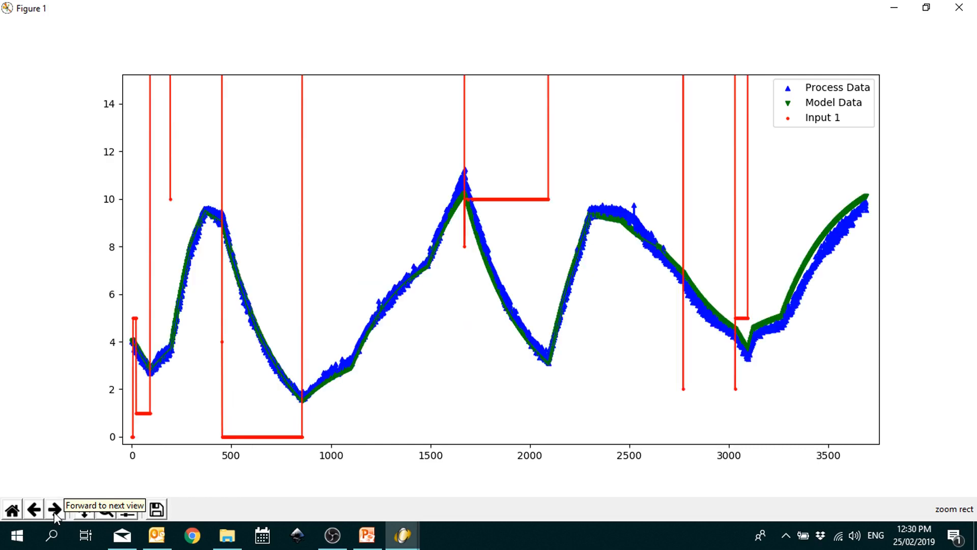
pyautogui.click(54, 509)
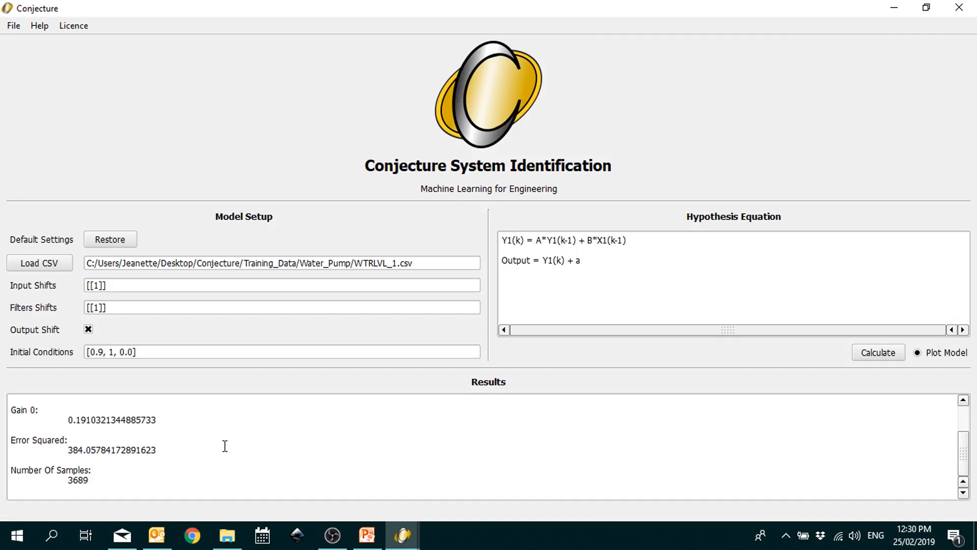
pyautogui.scroll(2, 225, 446)
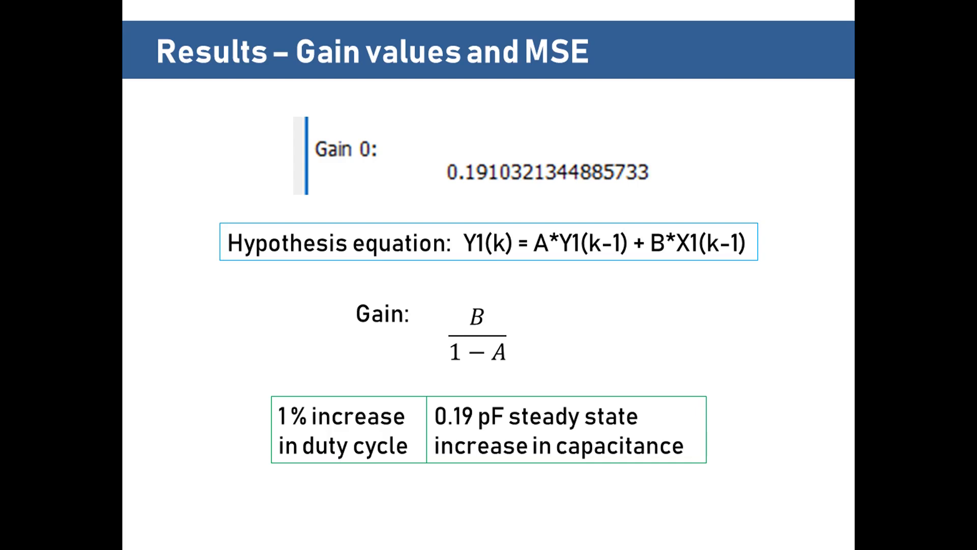
# Step: Advance to the slide computing mean squared error as 384.1 / 3689 = 0.1041
pyautogui.press('Right')
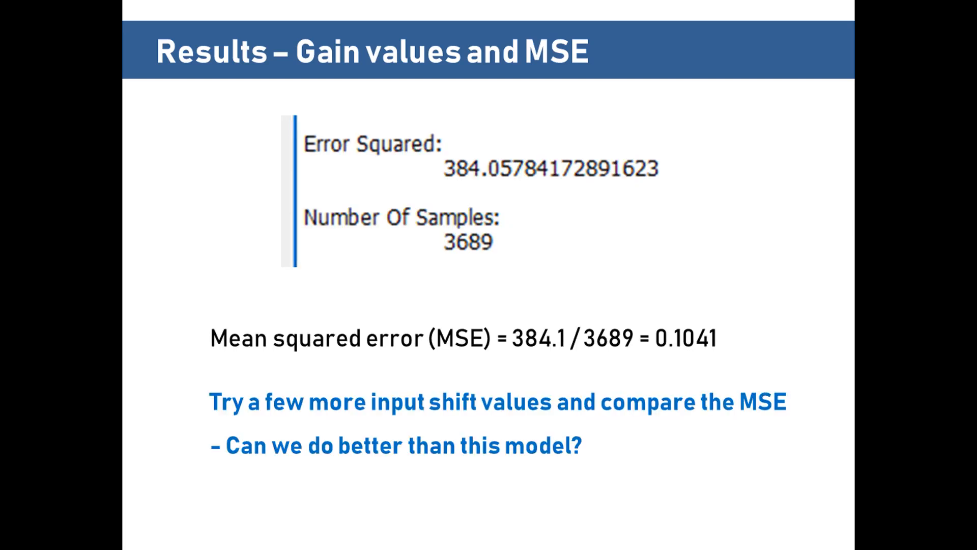
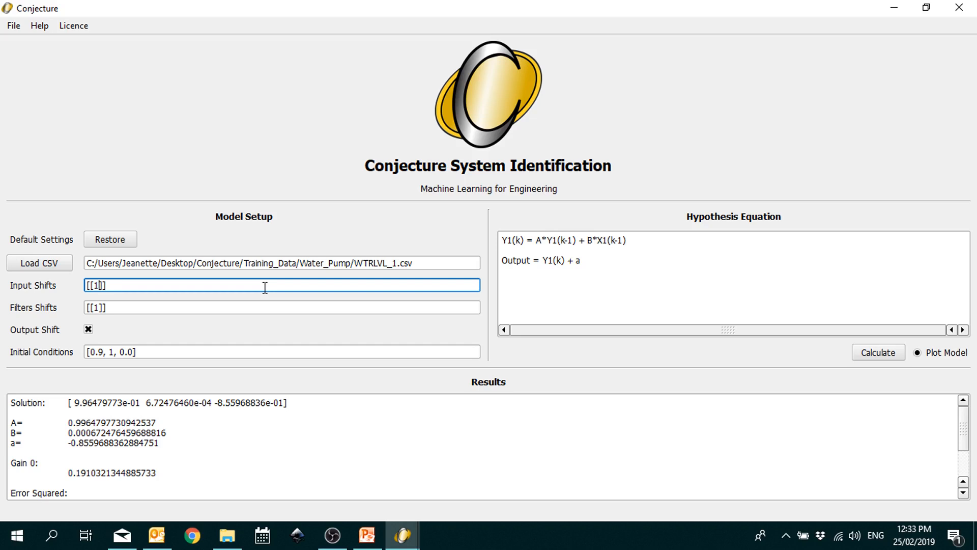
# Step: Replace the input shift of 1 with 10, making the hypothesis Y1(k) = A*Y1(k-1) + B*X1(k-10)
pyautogui.write(',10')
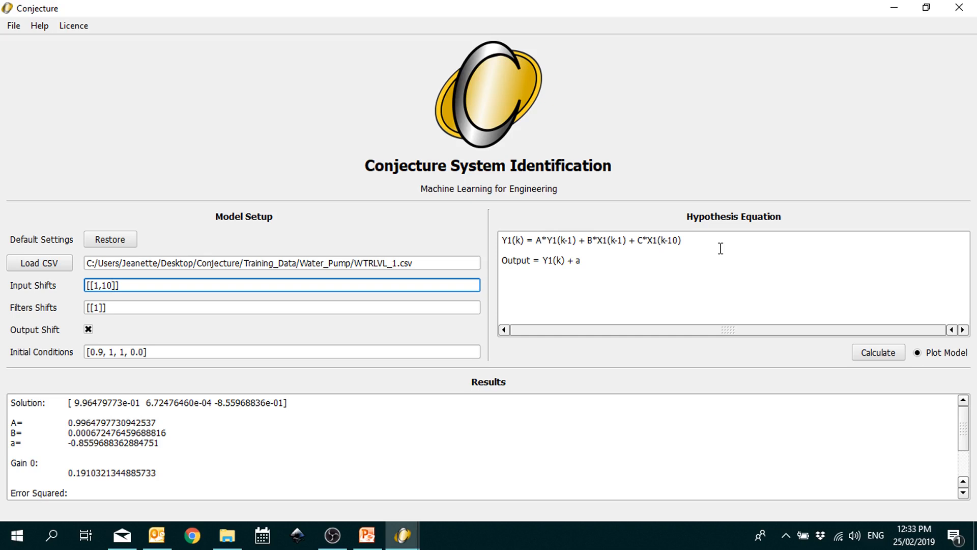
pyautogui.press('Left')
pyautogui.press('BackSpace')
pyautogui.press('BackSpace')
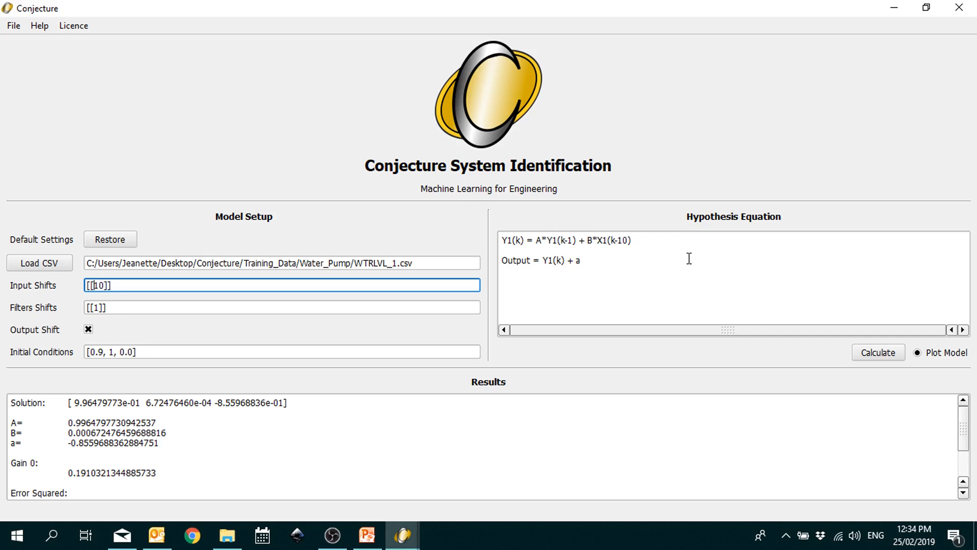
pyautogui.click(365, 307)
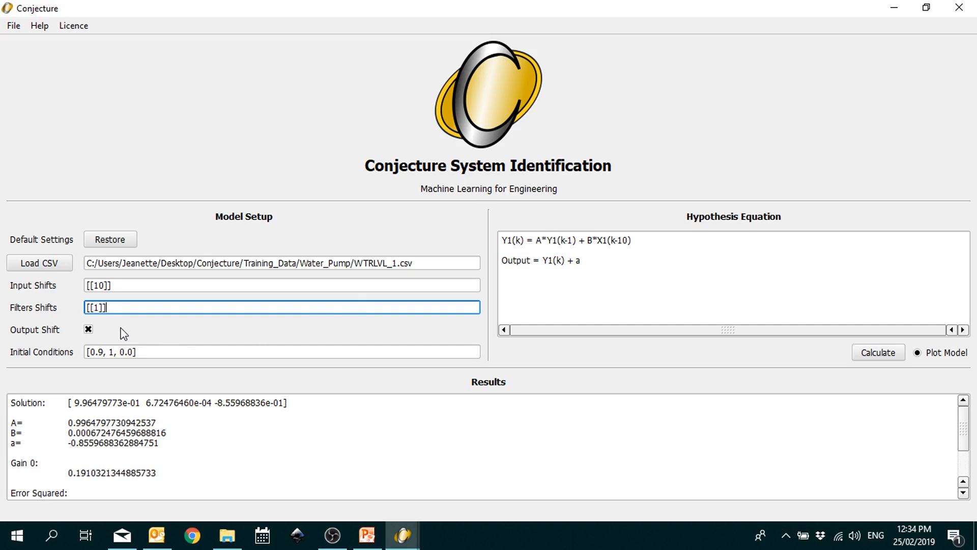
# Step: Fit the shift-10 model (squared error 349.18), zoom into its process and model curves, then close the plot
pyautogui.click(897, 354)
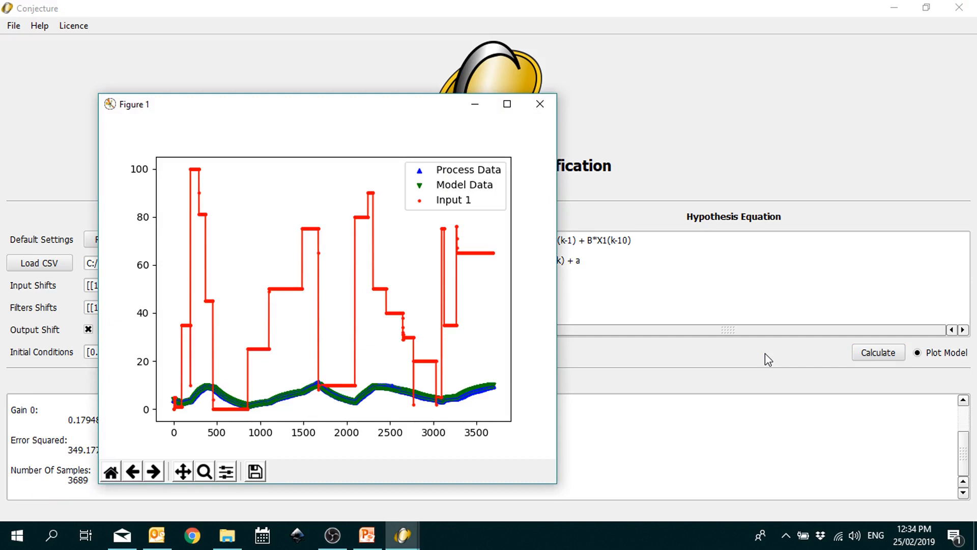
pyautogui.click(497, 105)
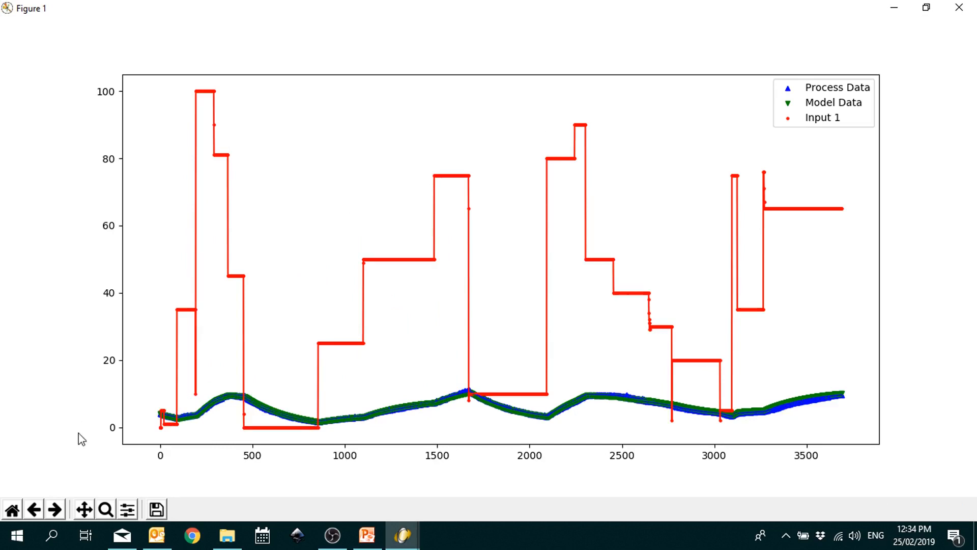
pyautogui.click(106, 509)
pyautogui.moveTo(148, 372); pyautogui.dragTo(855, 427)
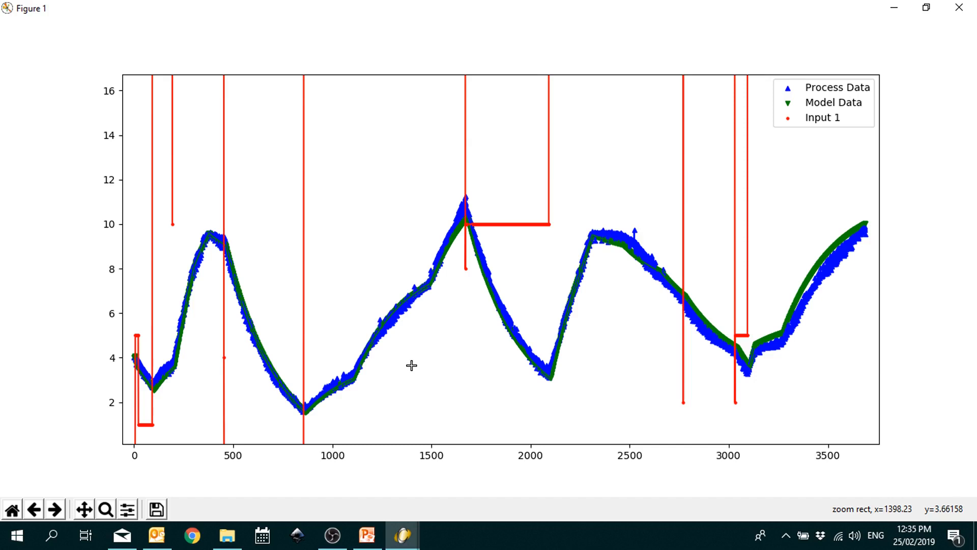
pyautogui.hotkey('alt', 'F4')
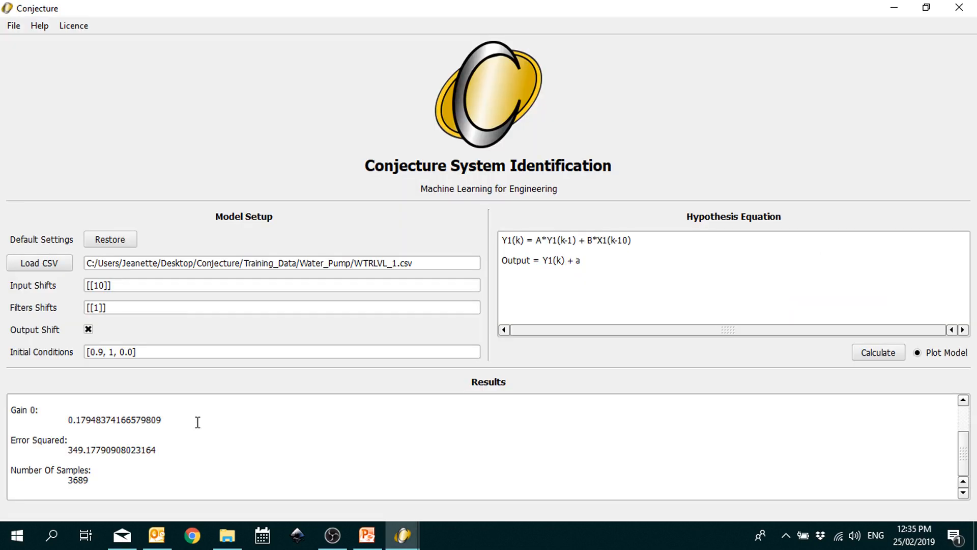
pyautogui.click(198, 423)
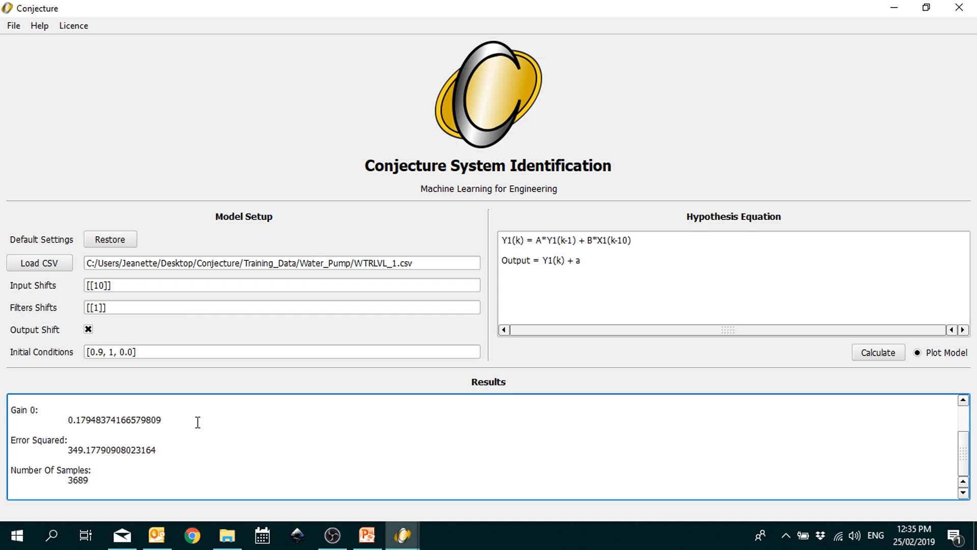
pyautogui.scroll(2, 197, 423)
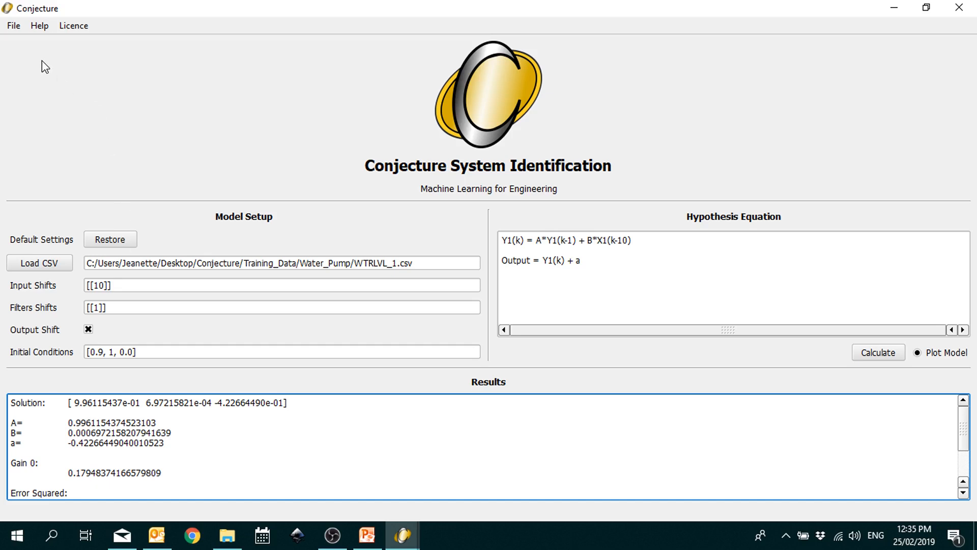
# Step: Show the Table of Models full screen with shift-1 and shift-10 fits, widening the Solution column
pyautogui.click(15, 27)
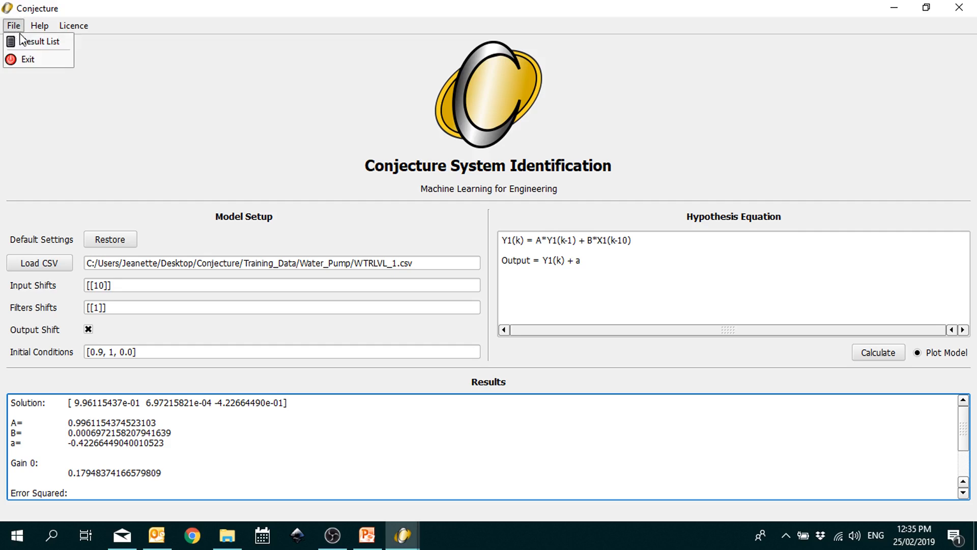
pyautogui.click(26, 45)
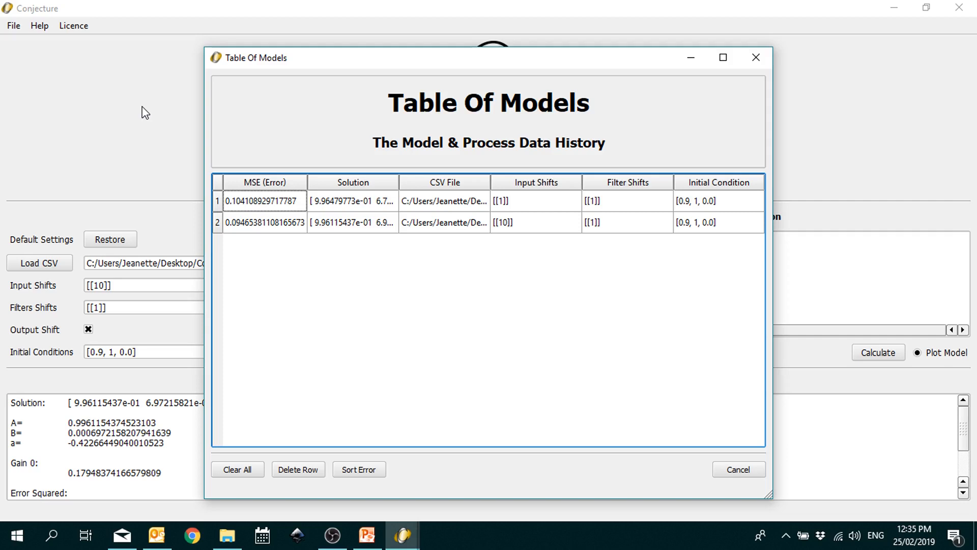
pyautogui.click(723, 57)
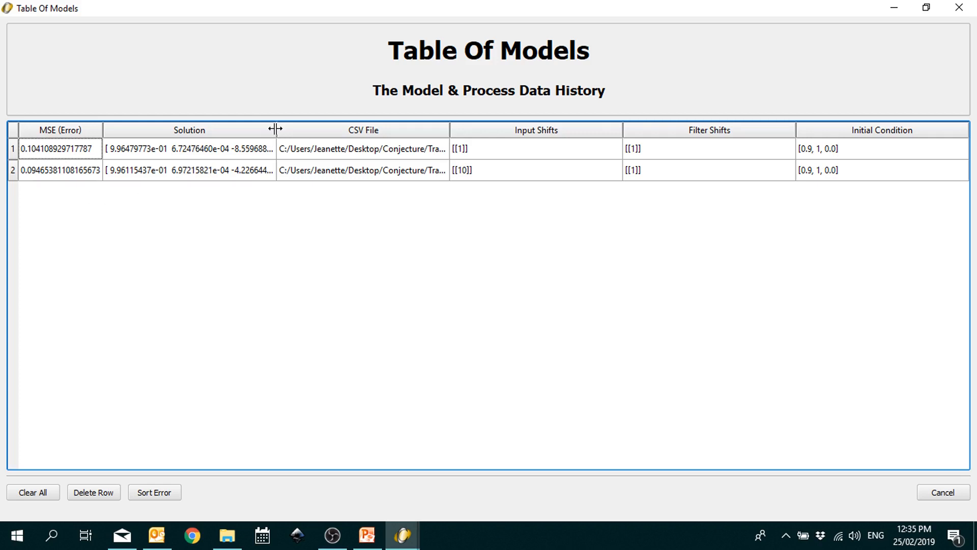
pyautogui.moveTo(277, 129); pyautogui.dragTo(329, 129)
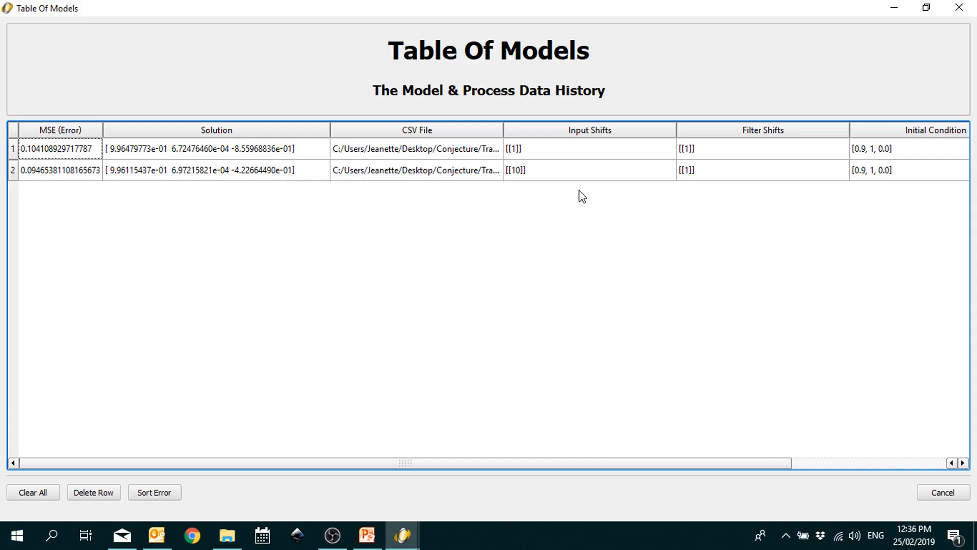
pyautogui.moveTo(418, 466); pyautogui.dragTo(563, 467)
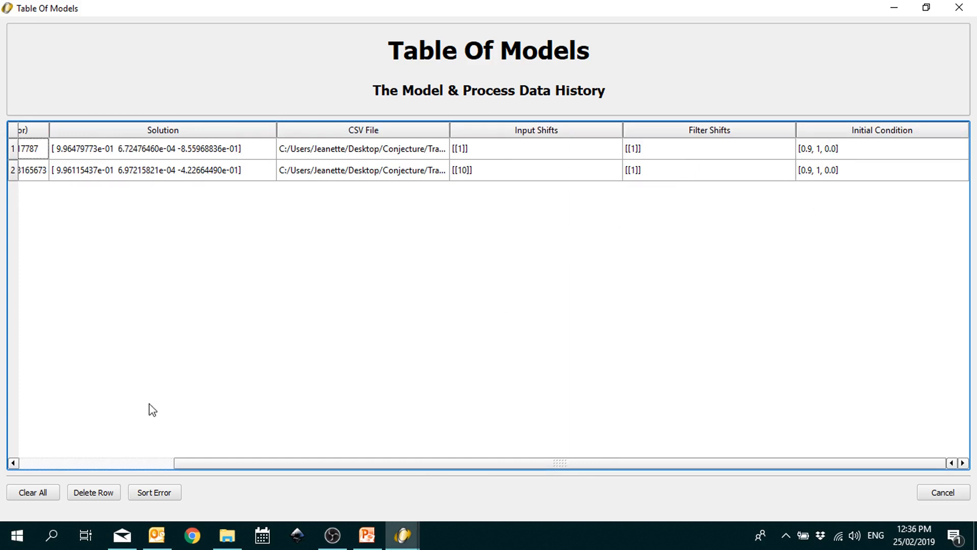
pyautogui.moveTo(398, 464); pyautogui.dragTo(77, 450)
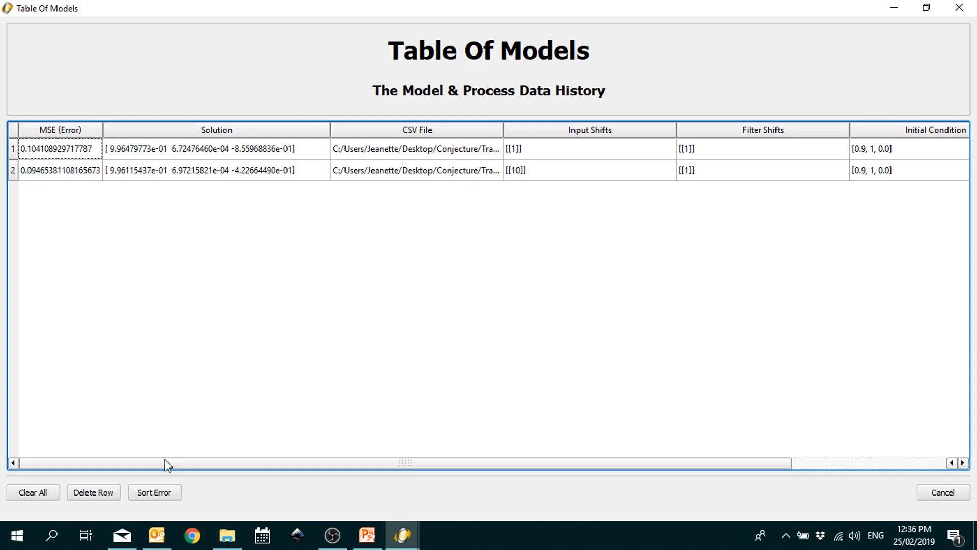
# Step: Sort by MSE and select the shift-10 row (0.0947 vs 0.1041 for shift 1), then close the table
pyautogui.click(164, 487)
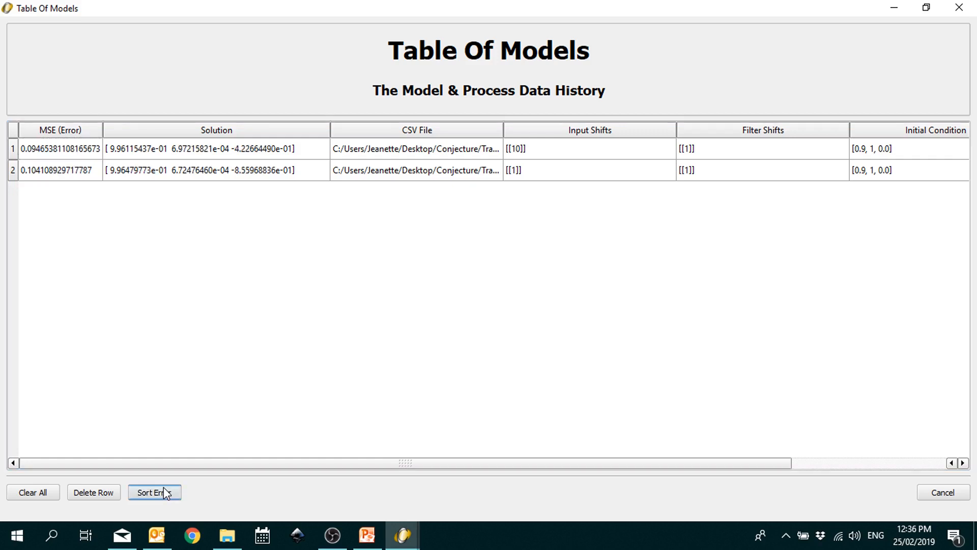
pyautogui.click(166, 492)
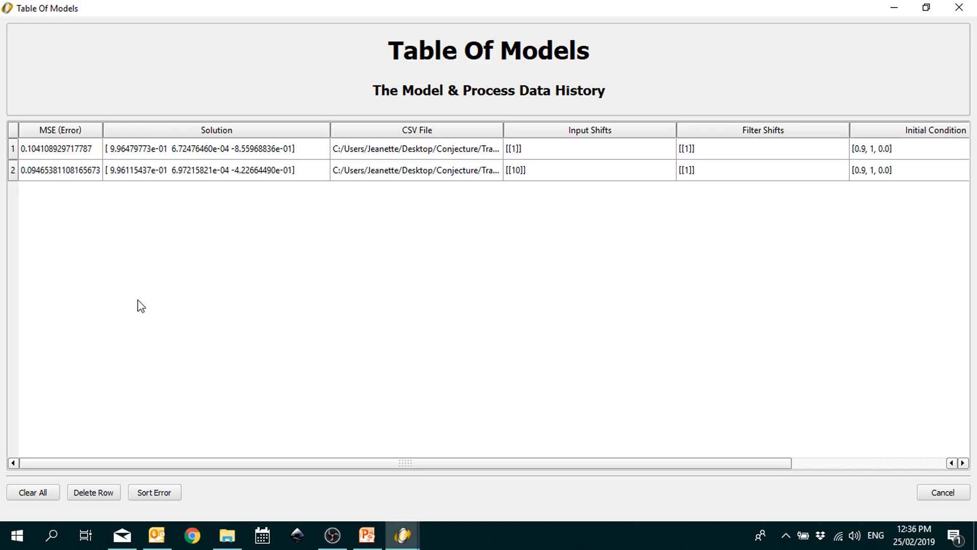
pyautogui.click(87, 173)
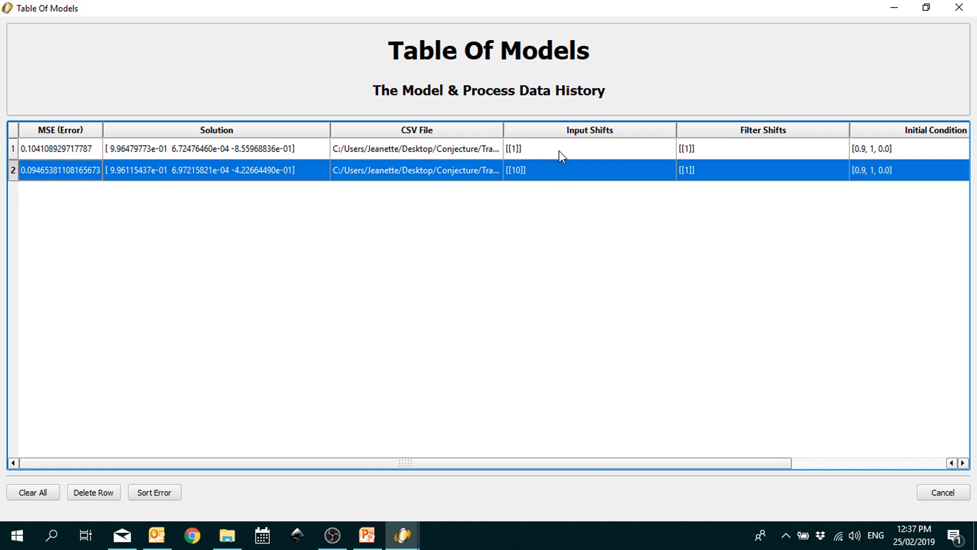
pyautogui.click(959, 8)
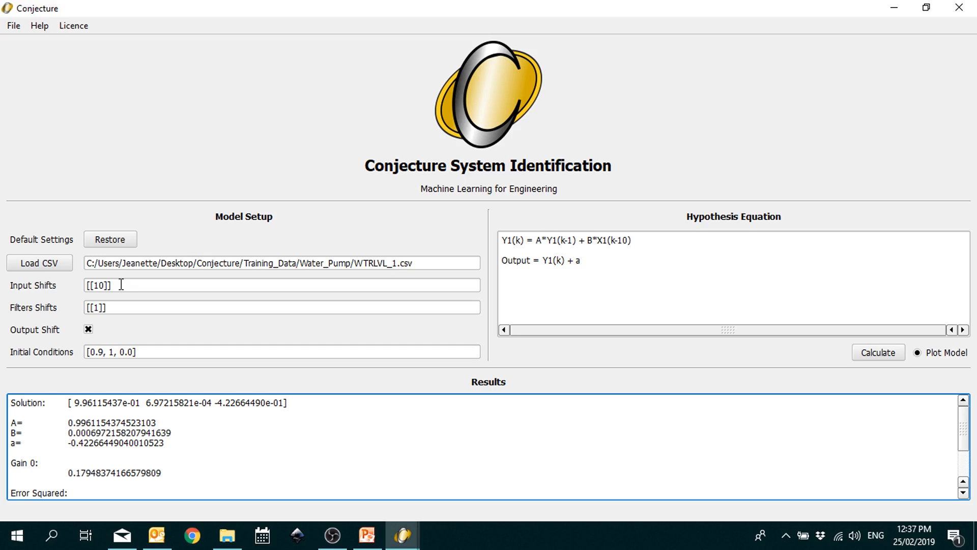
# Step: Change the input shift to 20 and refit, giving squared error 380.24, then close the plot
pyautogui.click(101, 285)
pyautogui.press('BackSpace')
pyautogui.write('2')
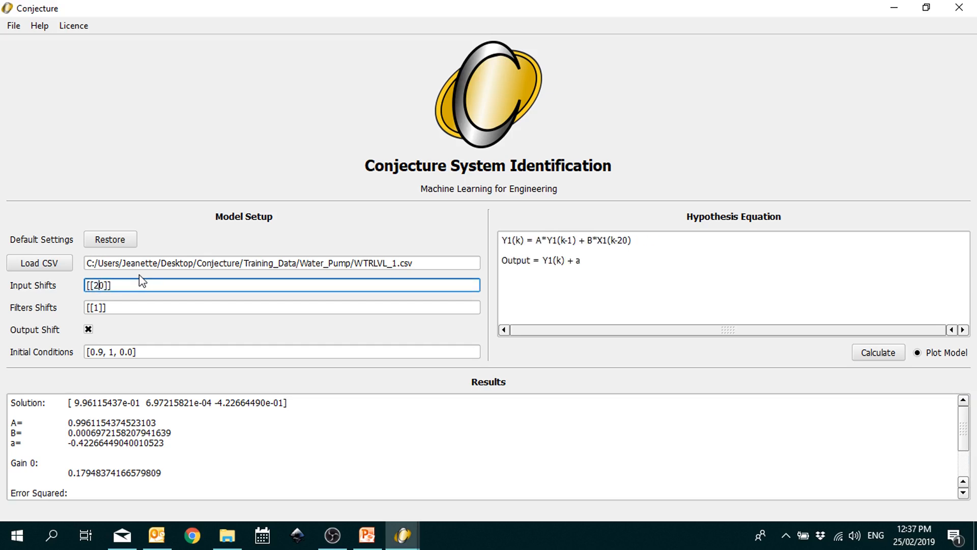
pyautogui.click(896, 356)
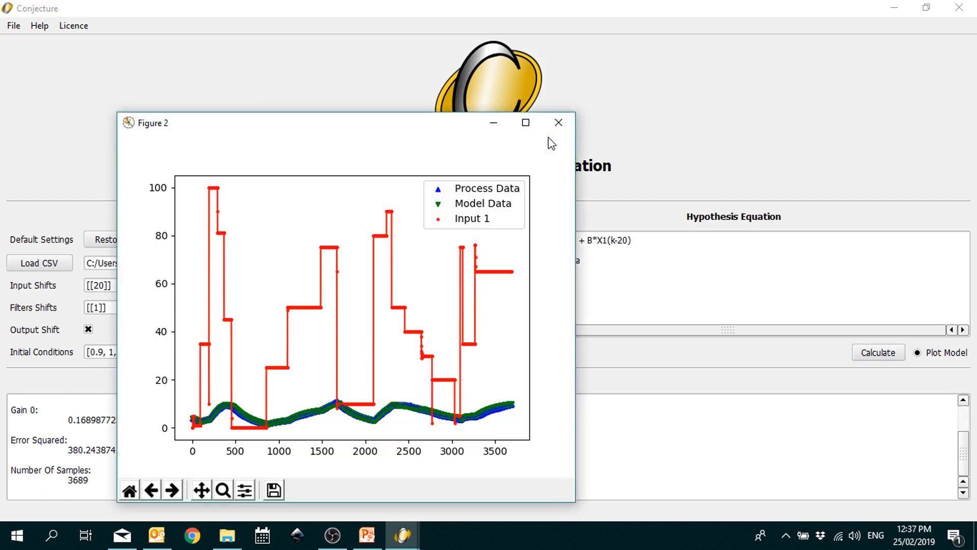
pyautogui.click(558, 122)
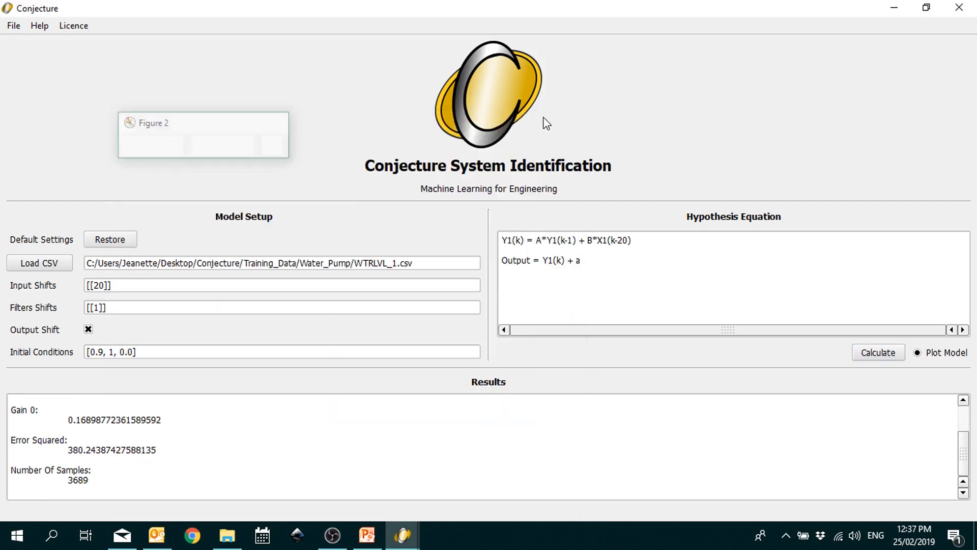
# Step: Open the Table of Models and sort the three fits by ascending MSE
pyautogui.click(19, 25)
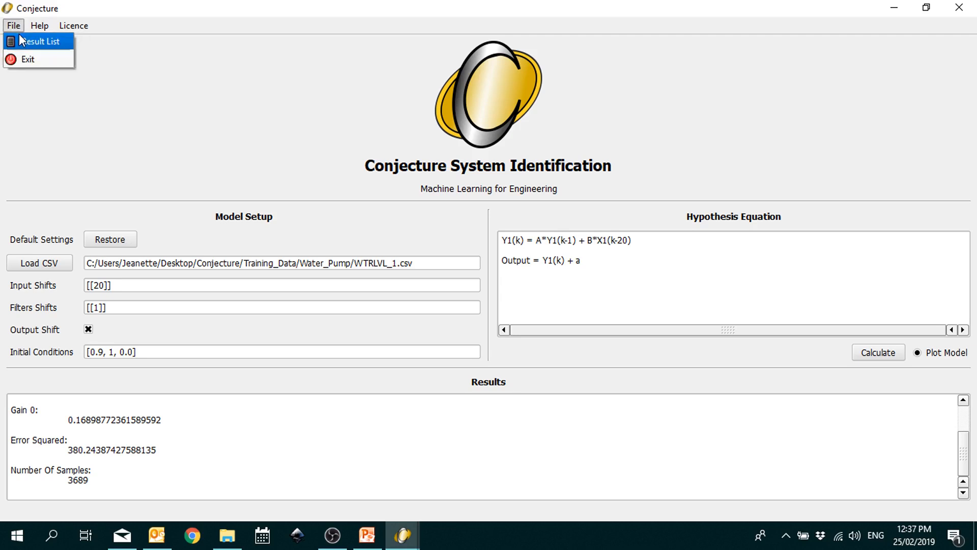
pyautogui.click(22, 40)
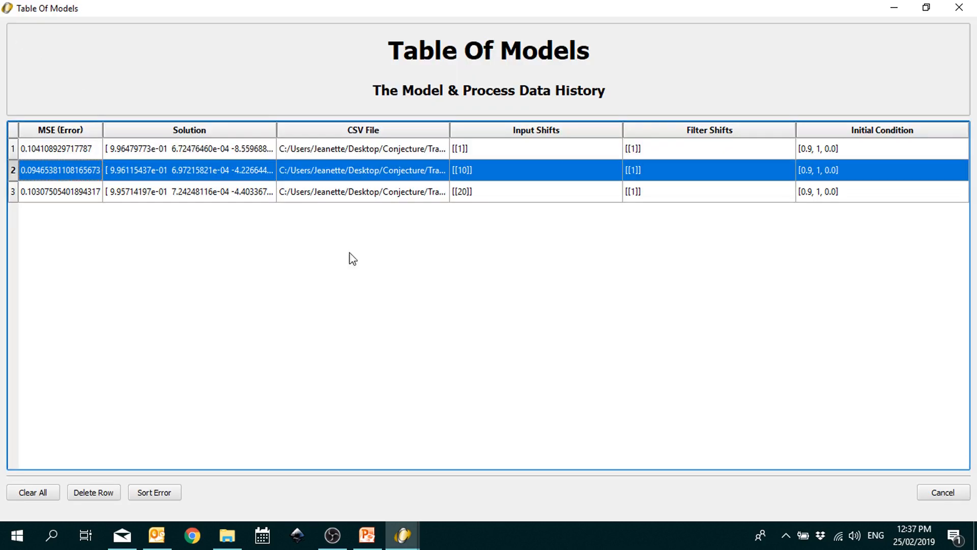
pyautogui.click(144, 493)
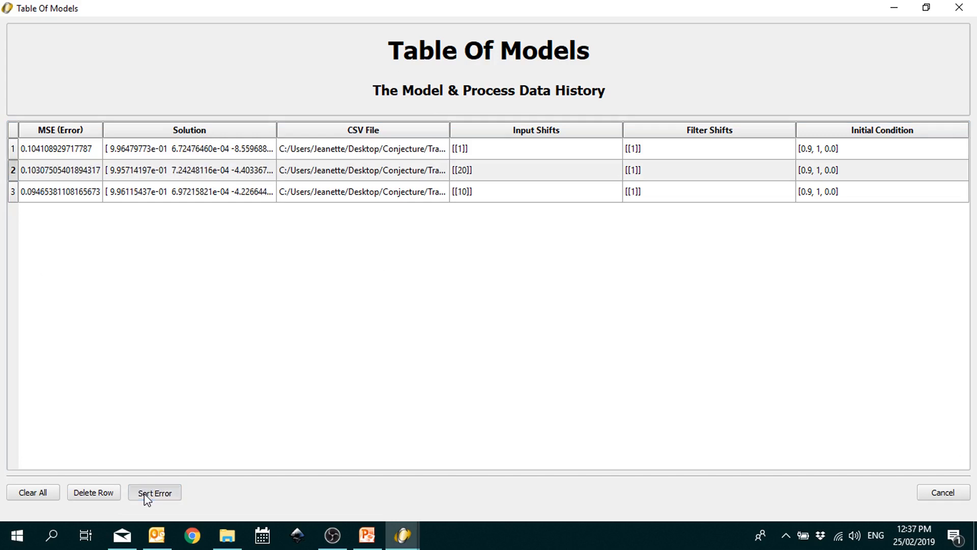
pyautogui.click(144, 493)
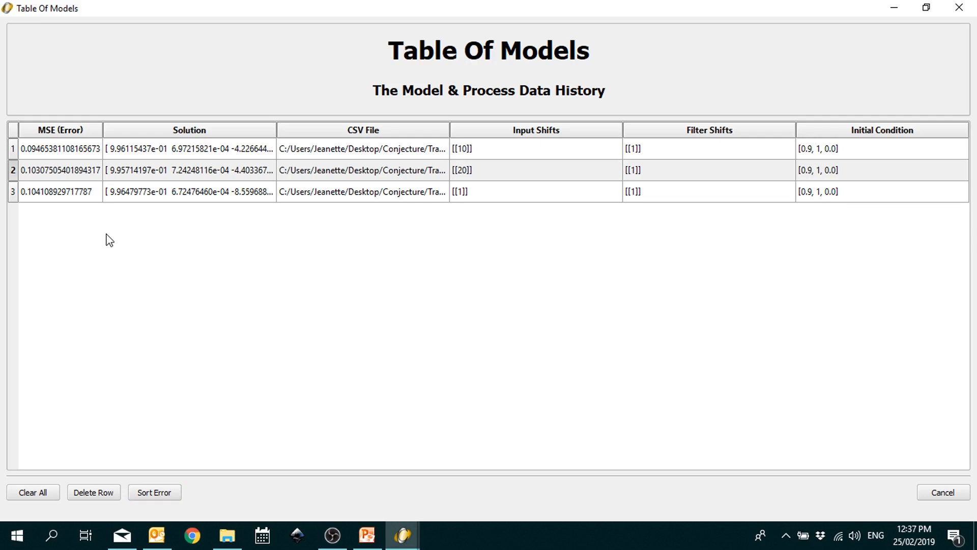
# Step: Compare the shift-20 (MSE 0.1031), shift-10 and shift-1 rows, then close the table
pyautogui.click(104, 170)
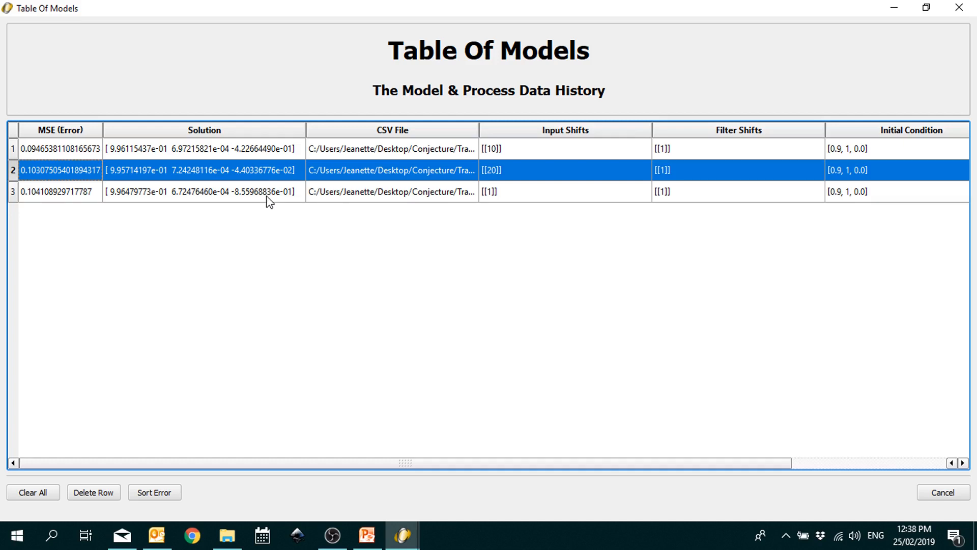
pyautogui.click(517, 150)
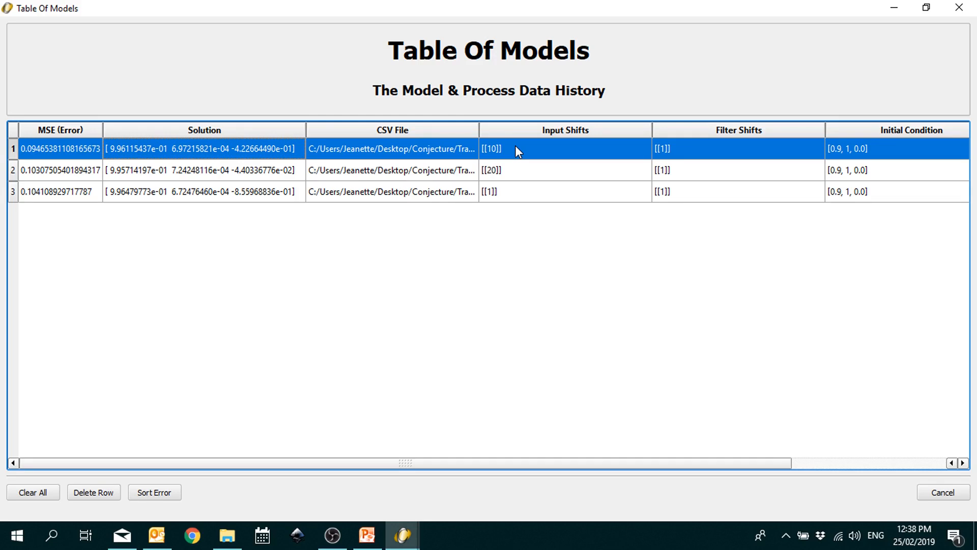
pyautogui.click(435, 191)
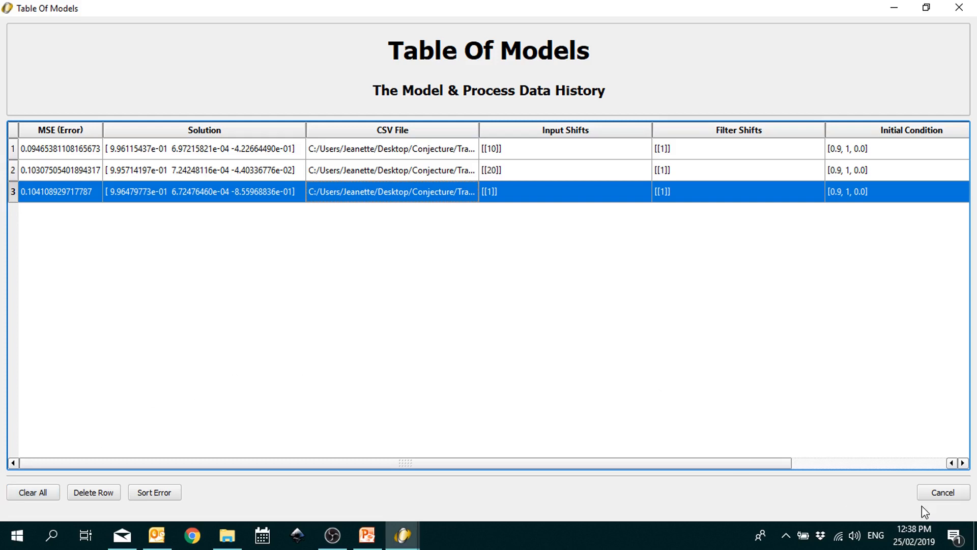
pyautogui.click(936, 496)
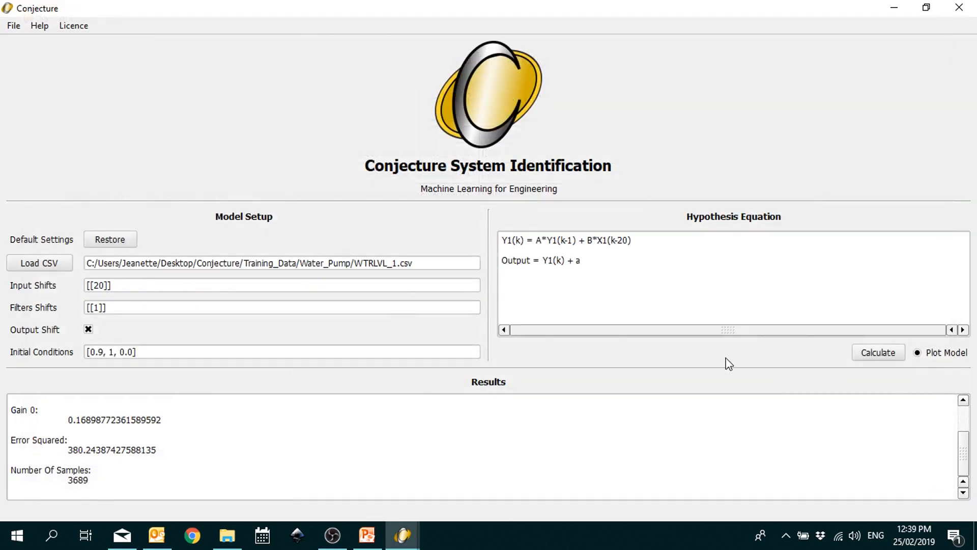